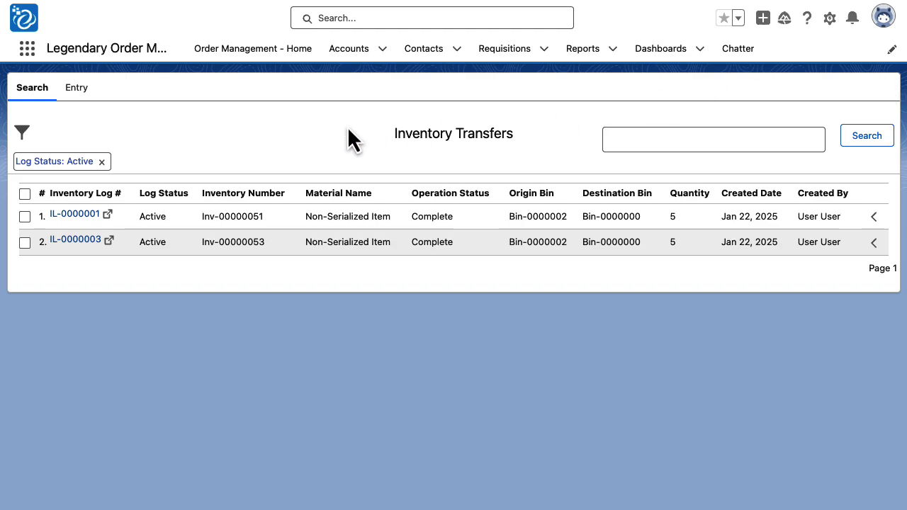
# - Start an inventory transfer entry for Inv-00000051 with operation status Complete and quantity 5
pyautogui.click(88, 90)
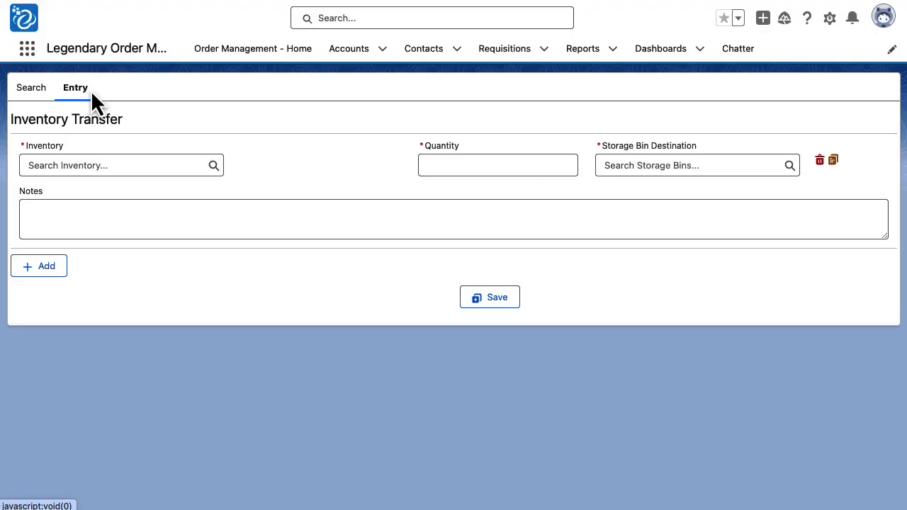
pyautogui.click(133, 165)
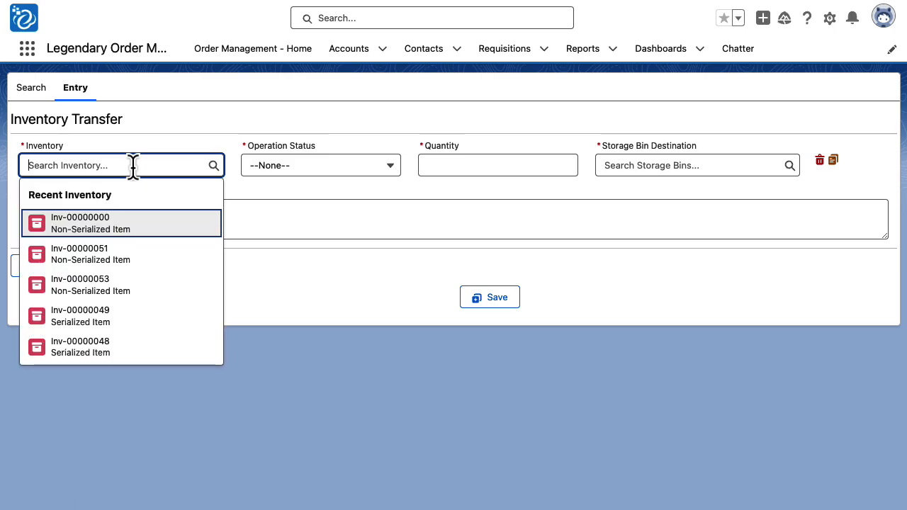
pyautogui.click(116, 255)
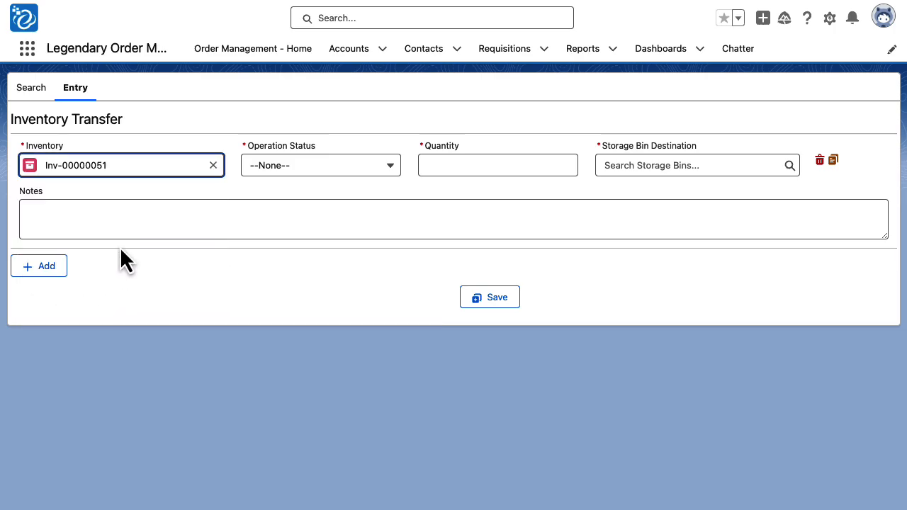
pyautogui.click(313, 170)
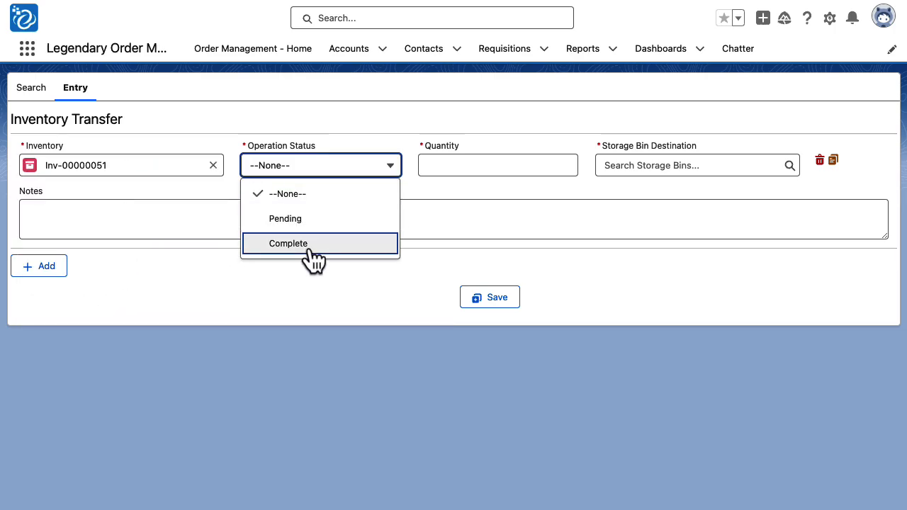
pyautogui.click(313, 245)
pyautogui.click(486, 166)
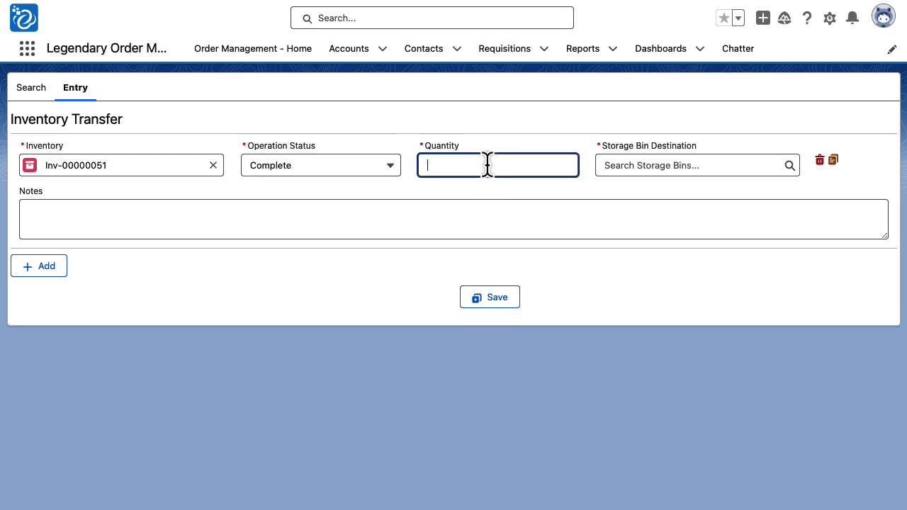
pyautogui.write('5')
# - Clear the transfer's inventory, show all search results for "inv", and select Inv-00000051 from the full results list
pyautogui.click(212, 165)
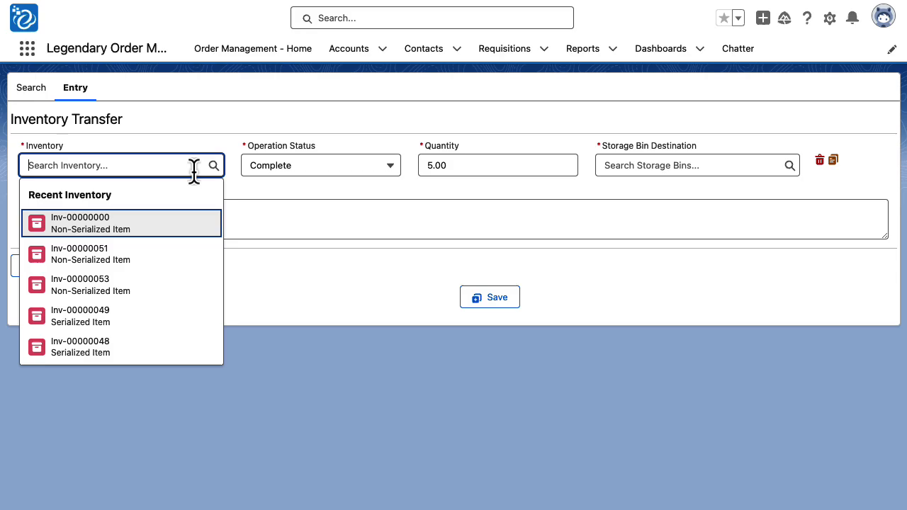
pyautogui.write('inv')
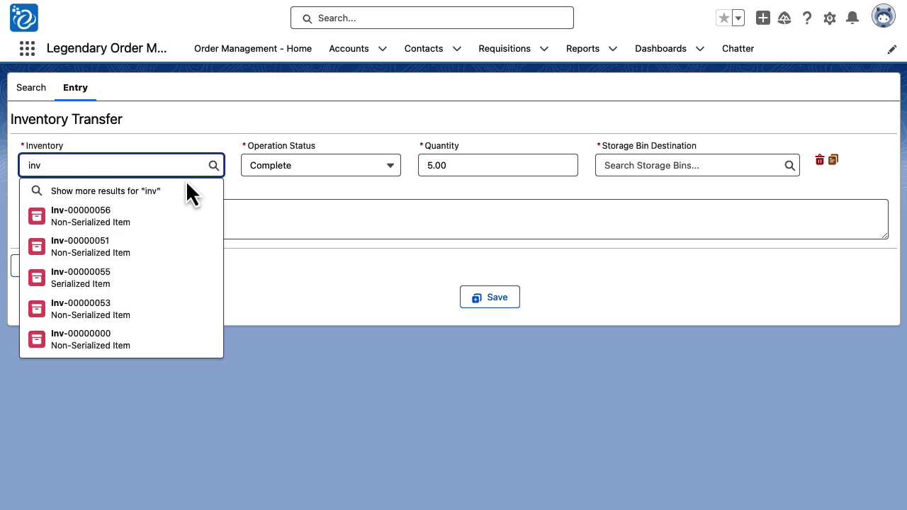
pyautogui.click(181, 189)
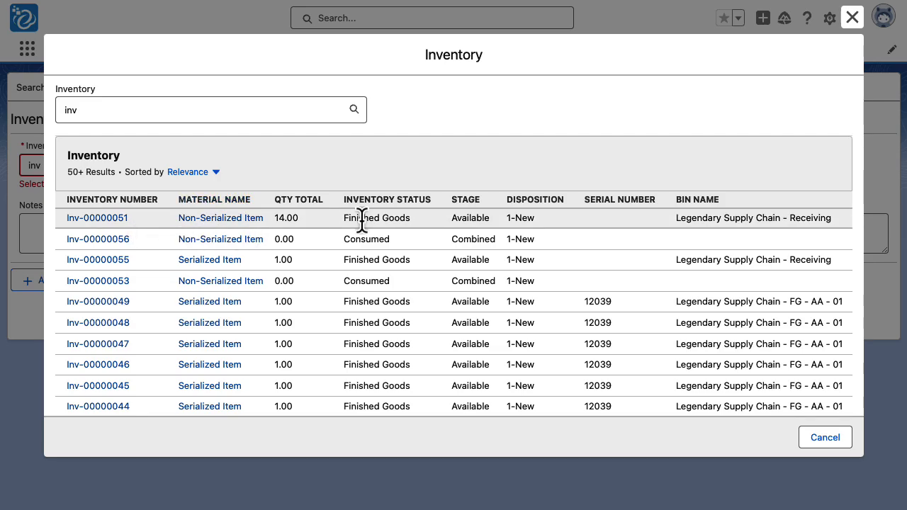
pyautogui.click(100, 219)
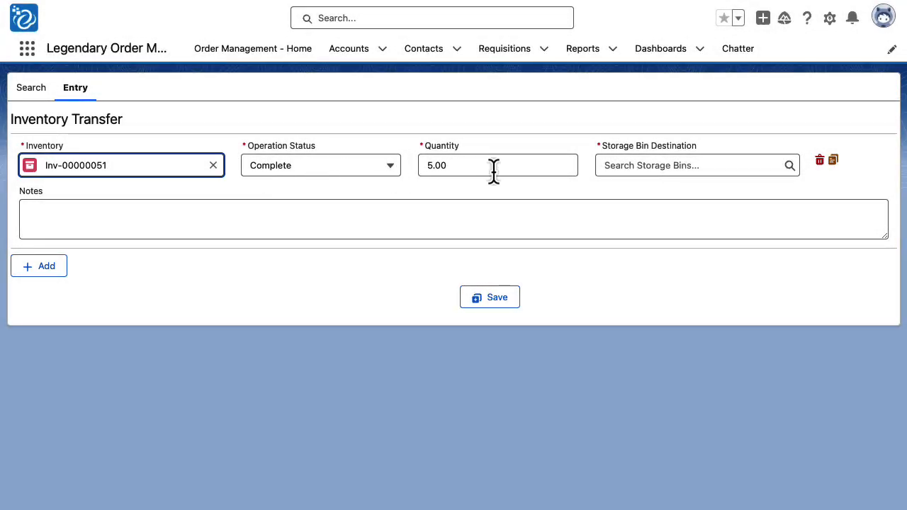
# - Set the storage bin destination to Bin-0000005 (TX Warehouse - FG - FL - 1) and save the transfer
pyautogui.click(638, 173)
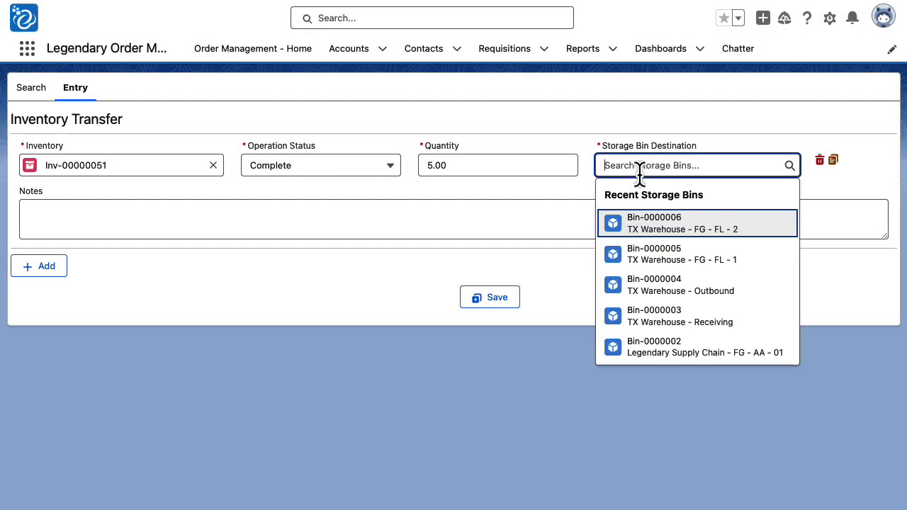
pyautogui.click(691, 259)
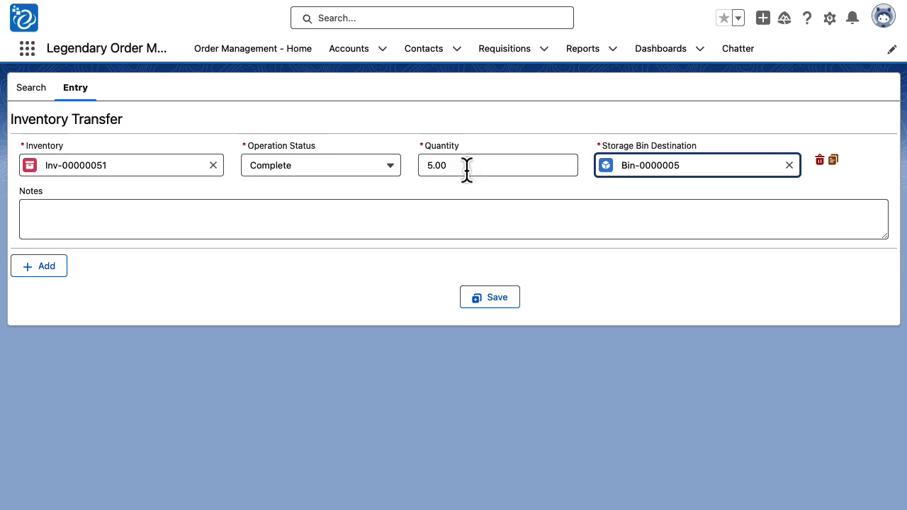
pyautogui.click(497, 302)
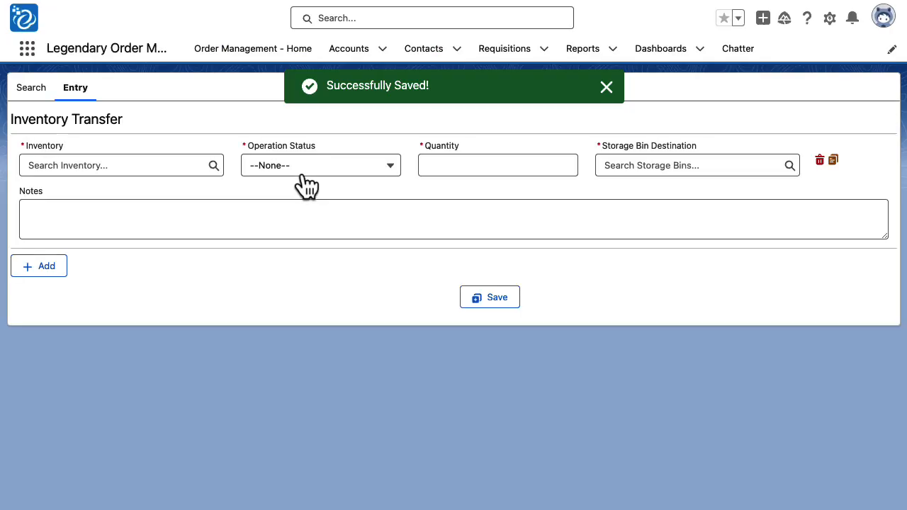
# - Refresh the inventory transfers list and examine the details of log IL-0000004, including its inventory, operation and storage bin information
pyautogui.click(32, 95)
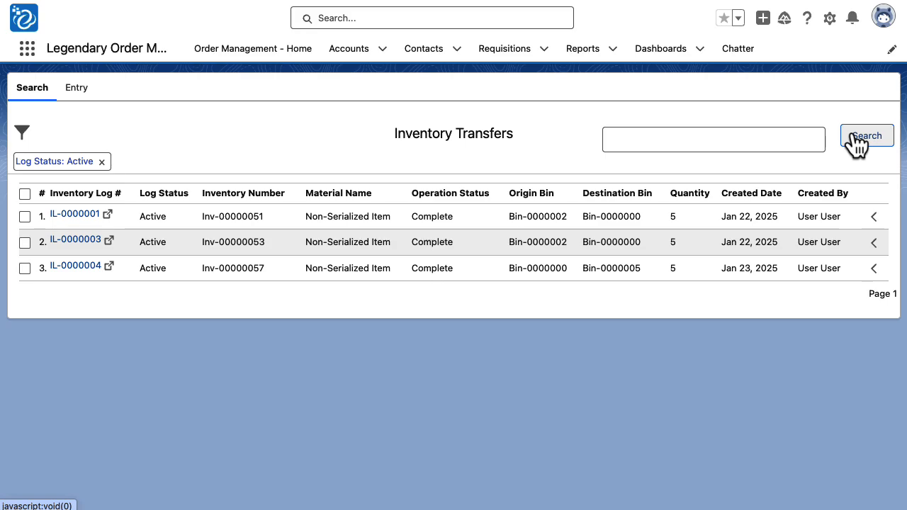
pyautogui.click(855, 139)
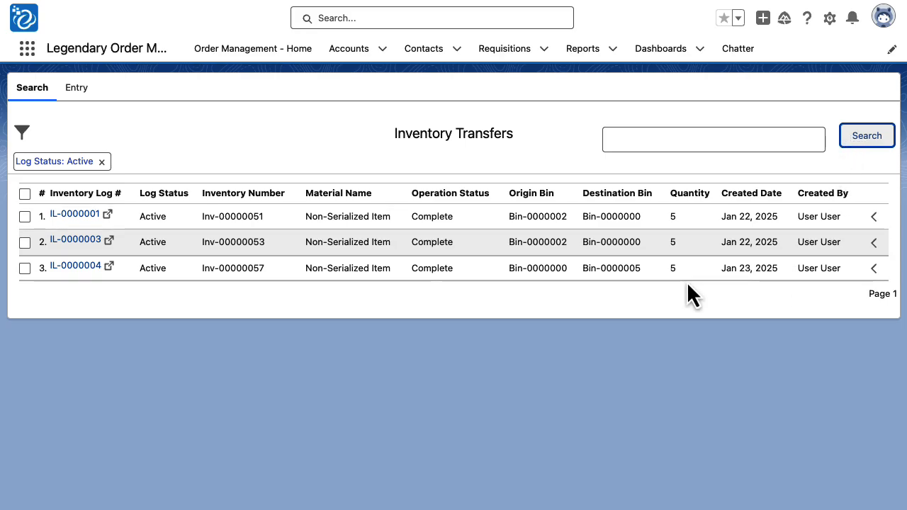
pyautogui.click(876, 271)
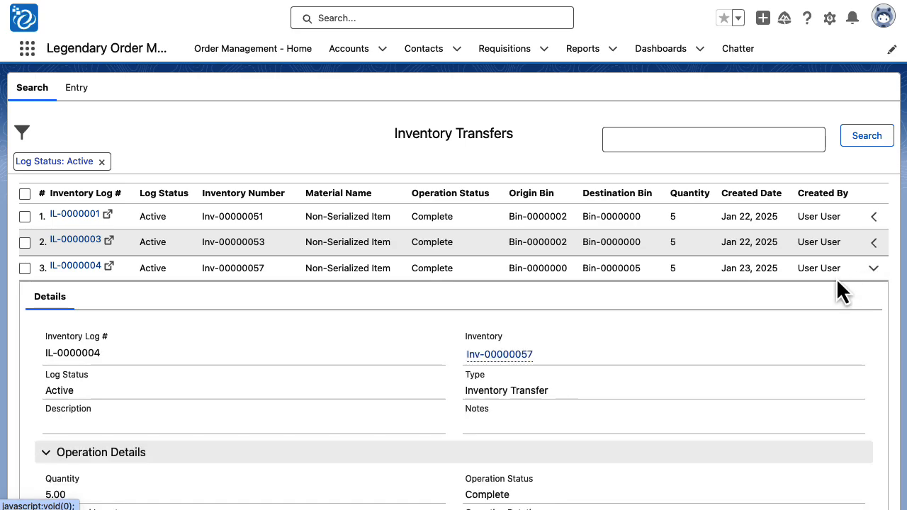
pyautogui.scroll(-3, 350, 255)
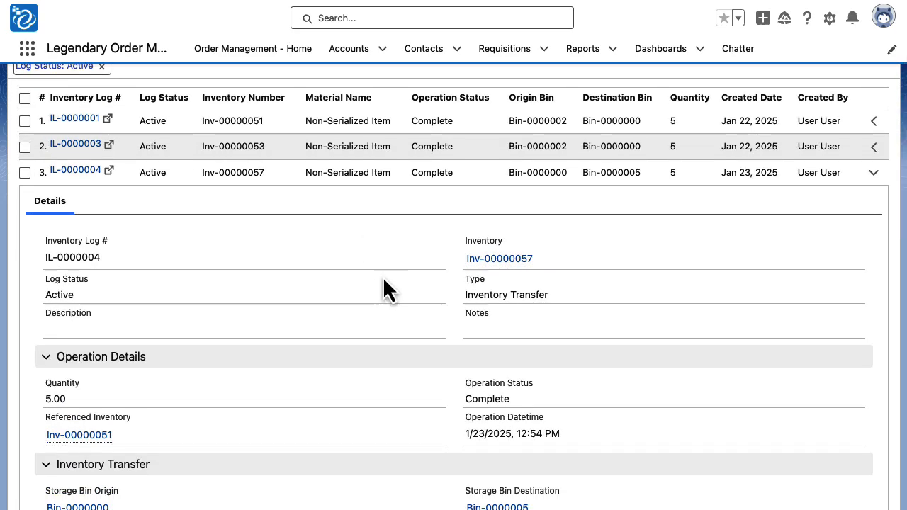
pyautogui.moveTo(520, 265)
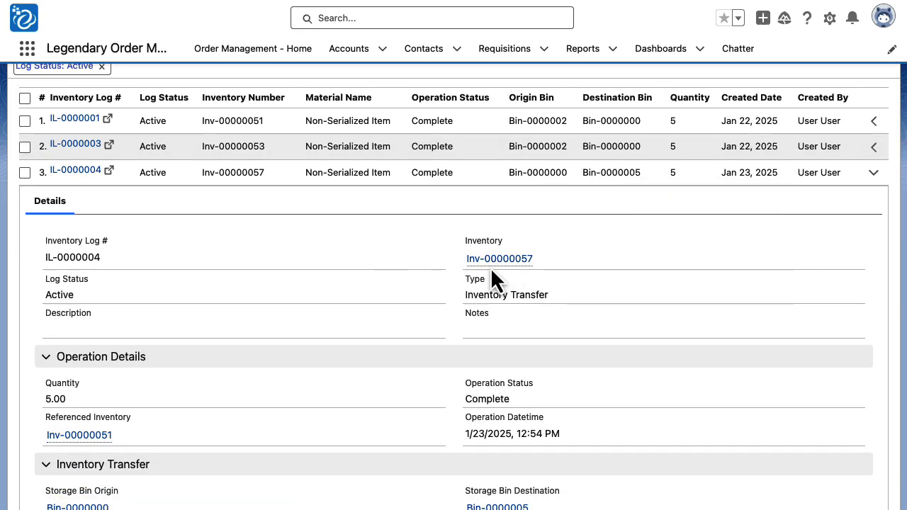
pyautogui.scroll(-3, 479, 273)
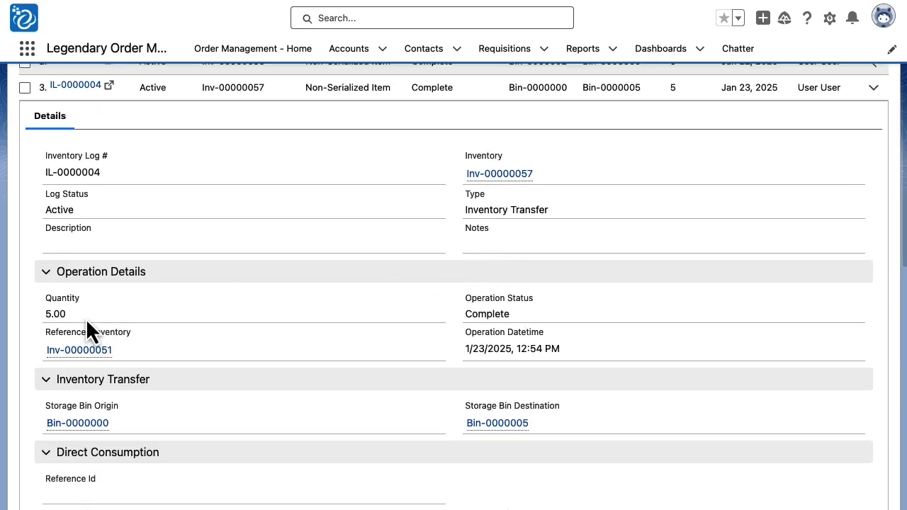
pyautogui.scroll(-2, 131, 287)
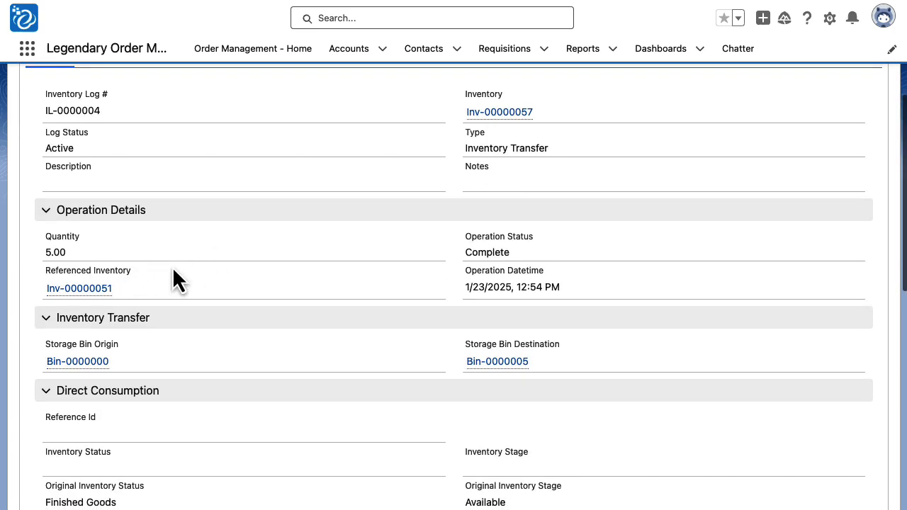
pyautogui.moveTo(93, 297)
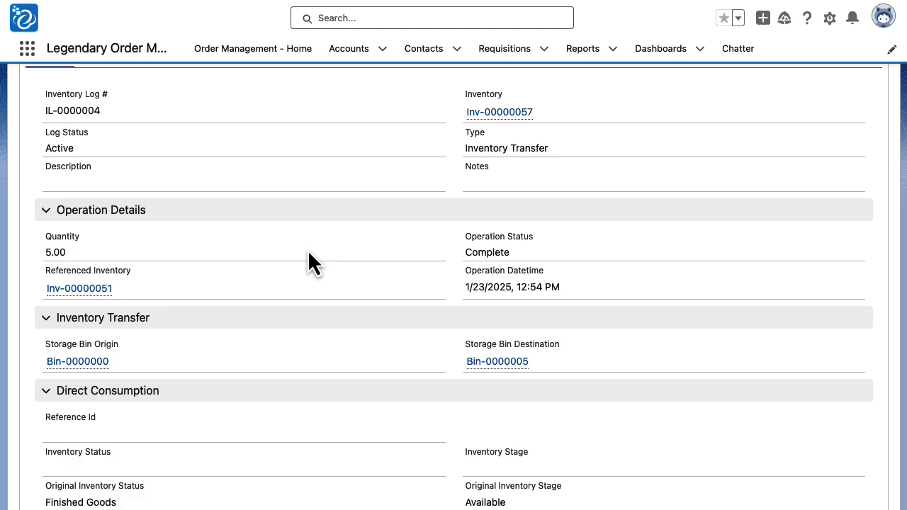
pyautogui.scroll(3, 316, 253)
pyautogui.moveTo(502, 223)
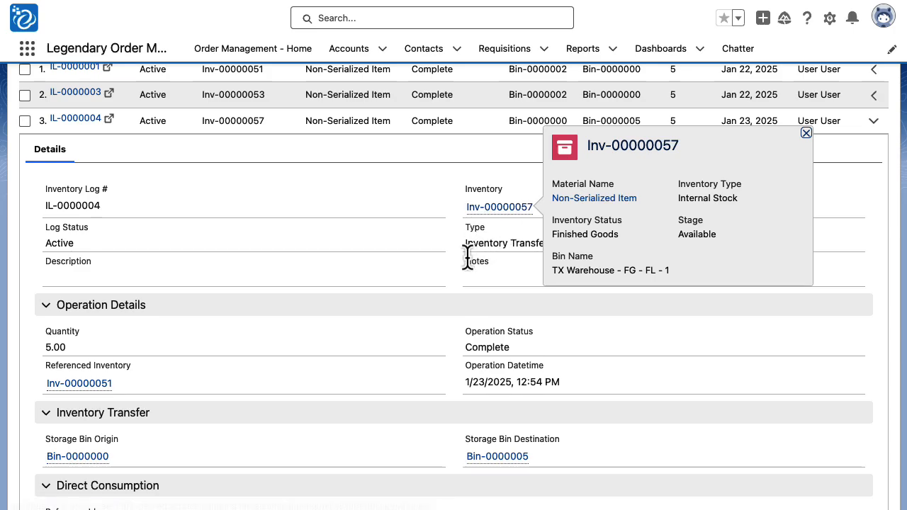
pyautogui.scroll(4, 468, 255)
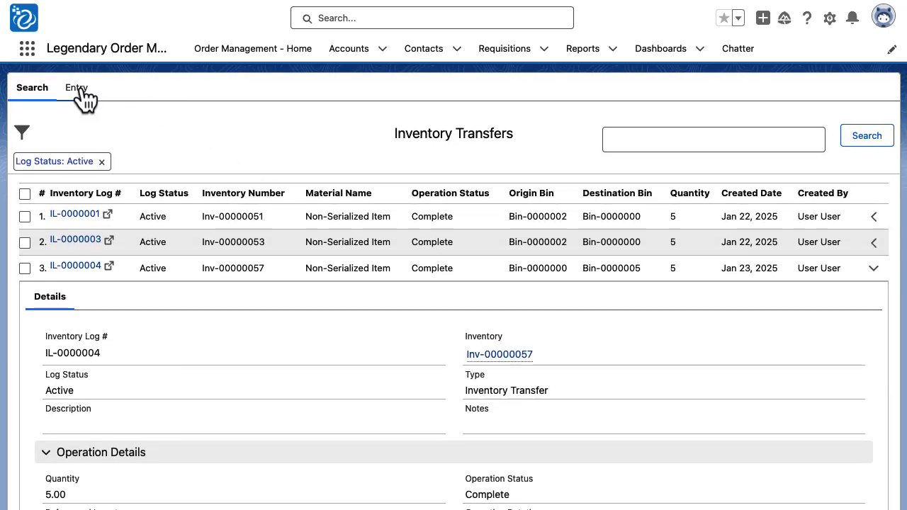
# - Start another inventory transfer entry and select serialized item Inv-00000055 from the full search results for "inv"
pyautogui.click(78, 91)
pyautogui.click(169, 165)
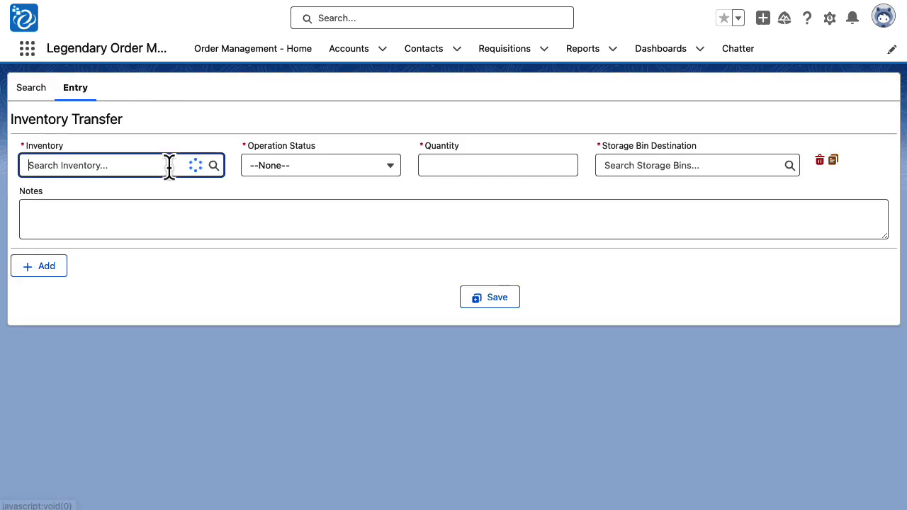
pyautogui.write('uin')
pyautogui.press('BackSpace')
pyautogui.press('BackSpace')
pyautogui.press('BackSpace')
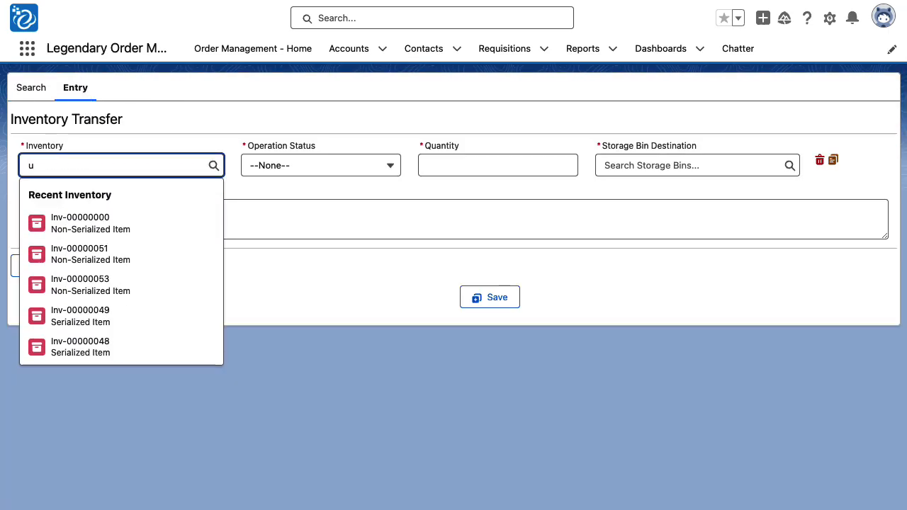
pyautogui.write('inv')
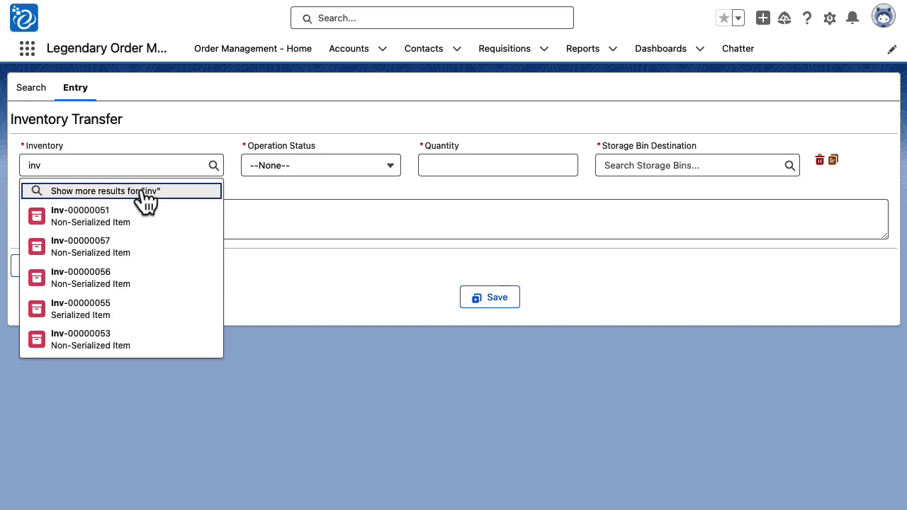
pyautogui.click(142, 190)
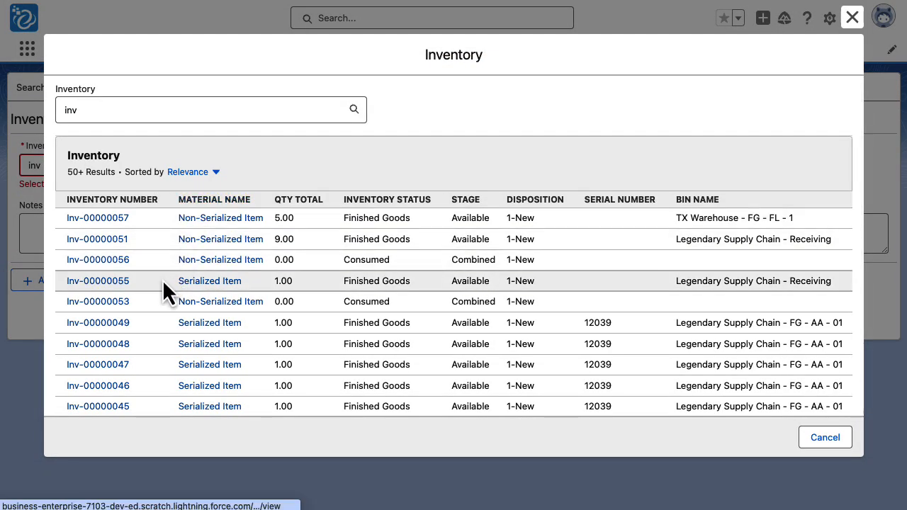
pyautogui.click(81, 284)
# - Set the transfer to Pending with quantity 1 and destination Bin-0000006, and save it
pyautogui.click(354, 166)
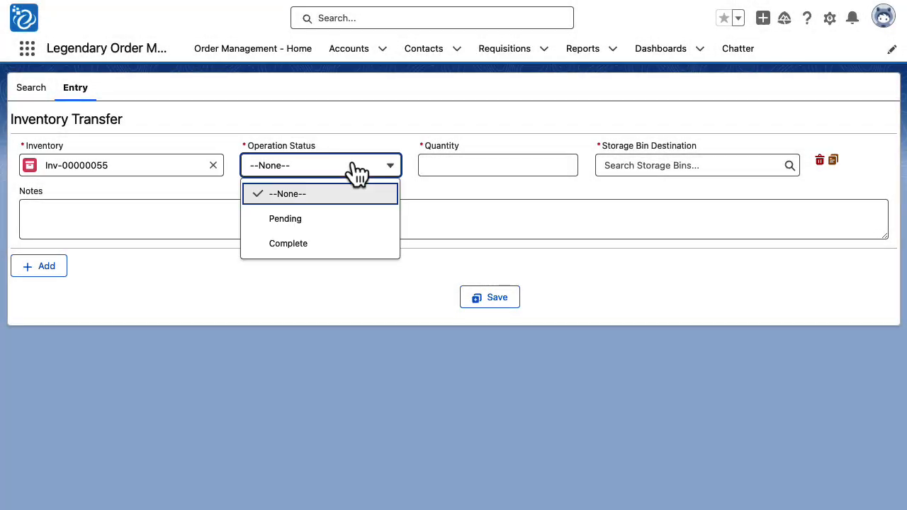
pyautogui.click(336, 219)
pyautogui.click(508, 166)
pyautogui.write('1')
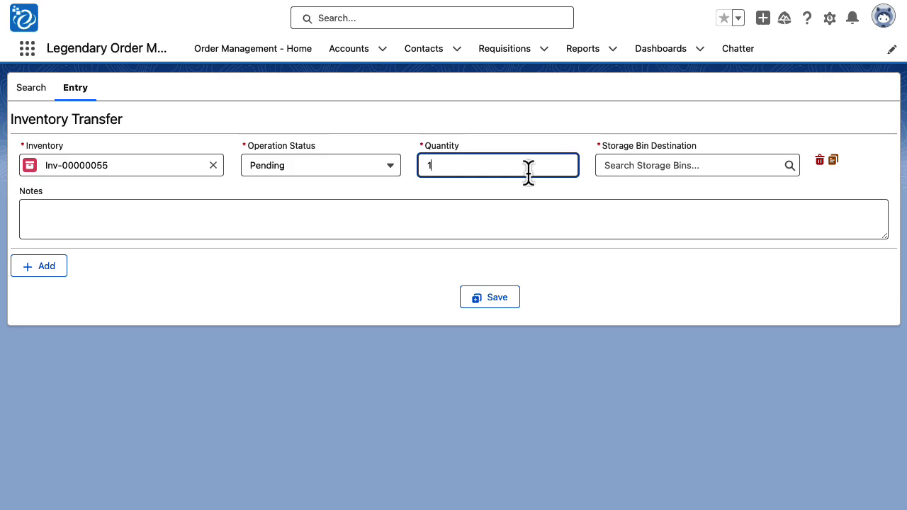
pyautogui.click(656, 167)
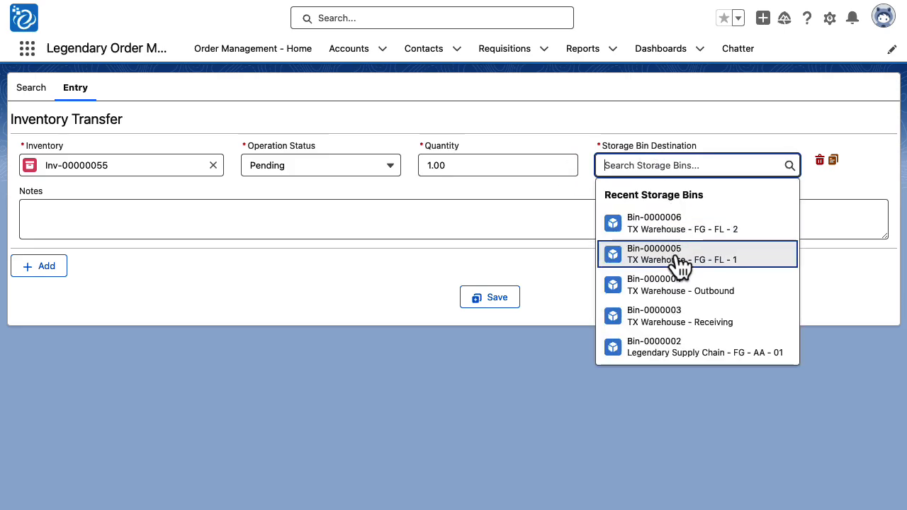
pyautogui.click(711, 238)
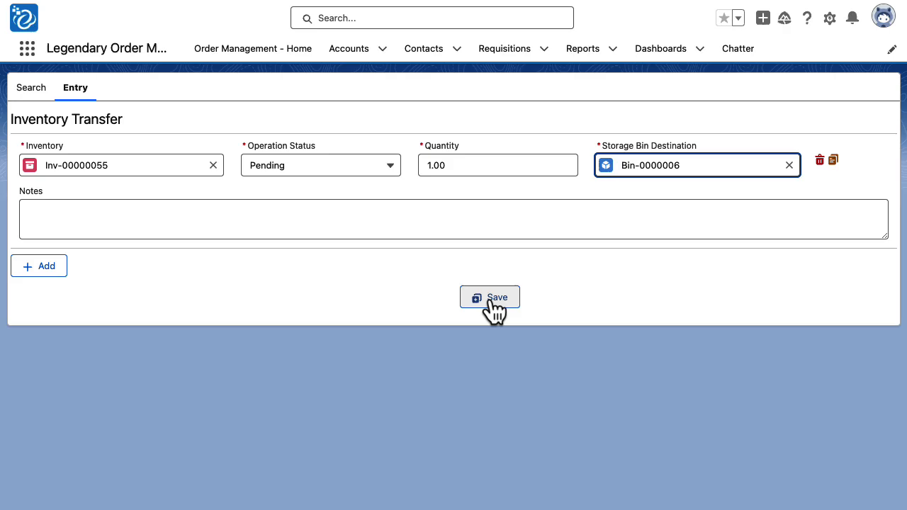
pyautogui.click(491, 298)
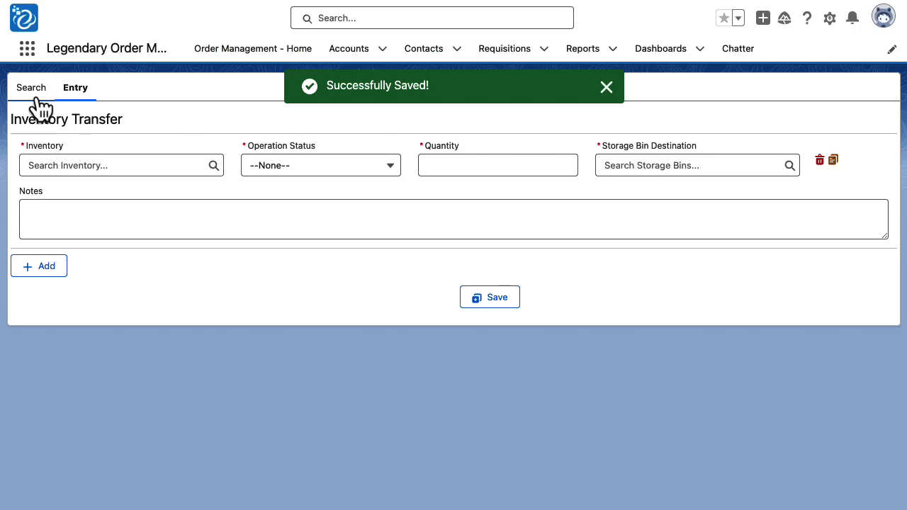
# - Return to the inventory transfers list and examine the details of the pending transfer log IL-0000005
pyautogui.click(33, 95)
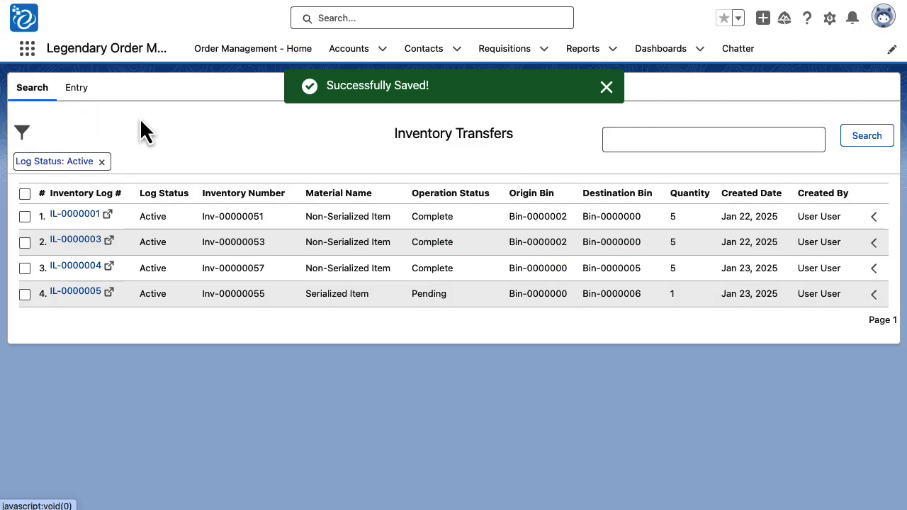
pyautogui.click(873, 294)
pyautogui.scroll(-3, 637, 305)
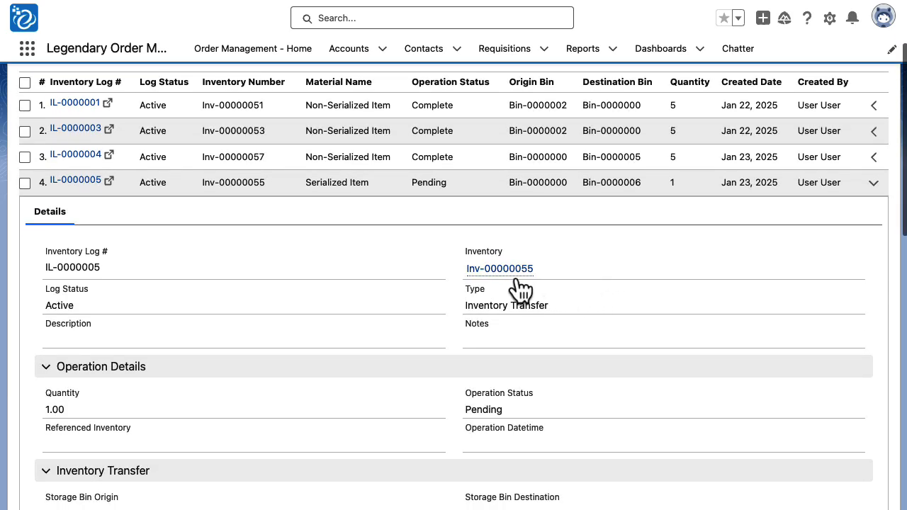
pyautogui.moveTo(520, 282)
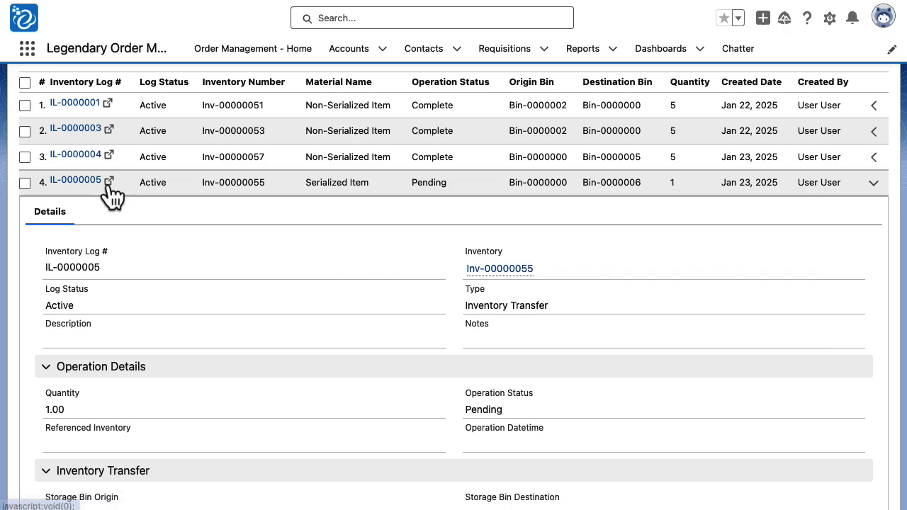
# - Edit inventory log IL-0000005, set its Operation Status to Complete, and save the change
pyautogui.click(109, 183)
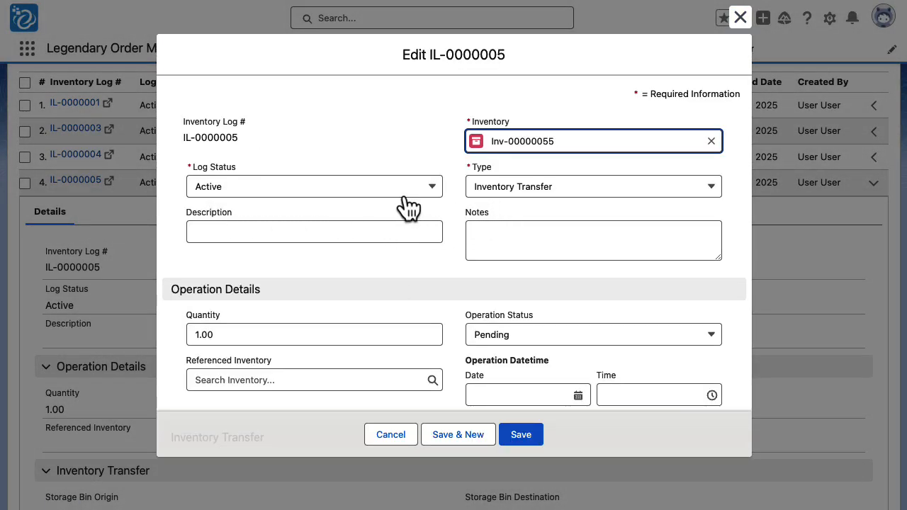
pyautogui.click(537, 343)
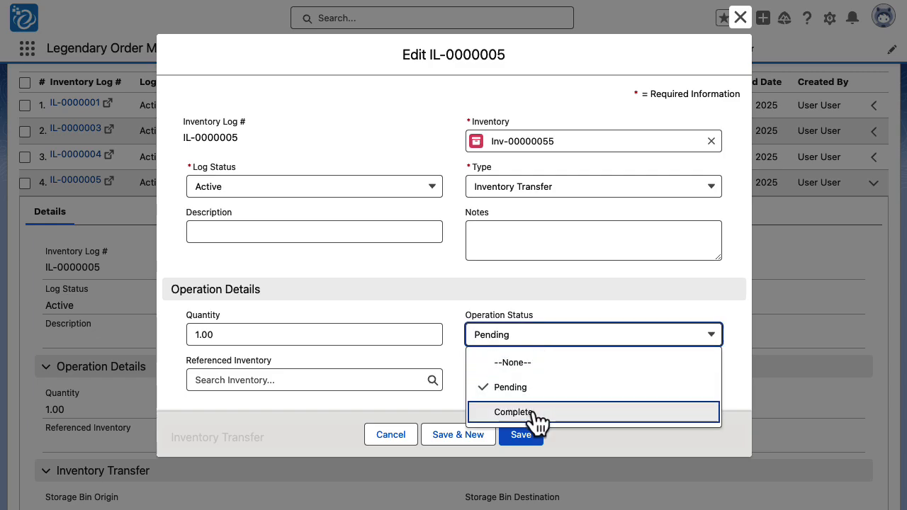
pyautogui.click(533, 412)
pyautogui.click(524, 438)
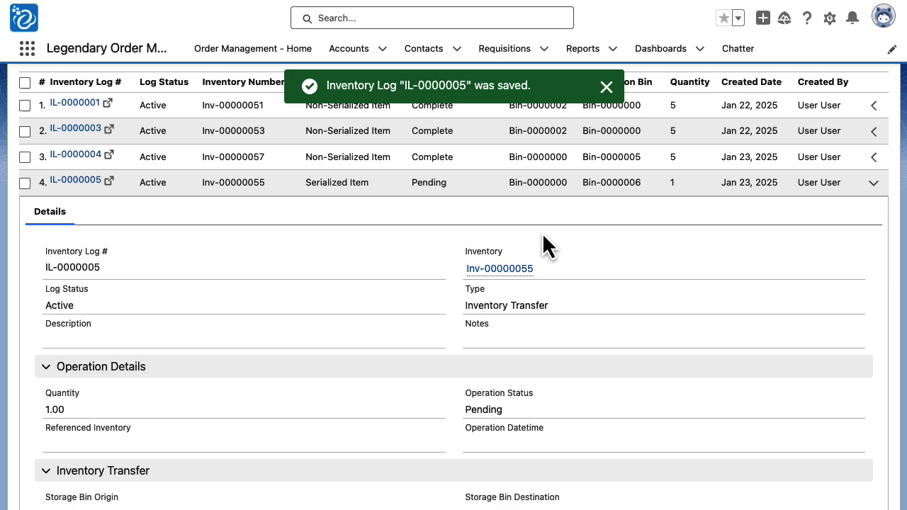
# - Refresh the inventory transfers list and examine the operation details of the edited log IL-0000005
pyautogui.moveTo(519, 278)
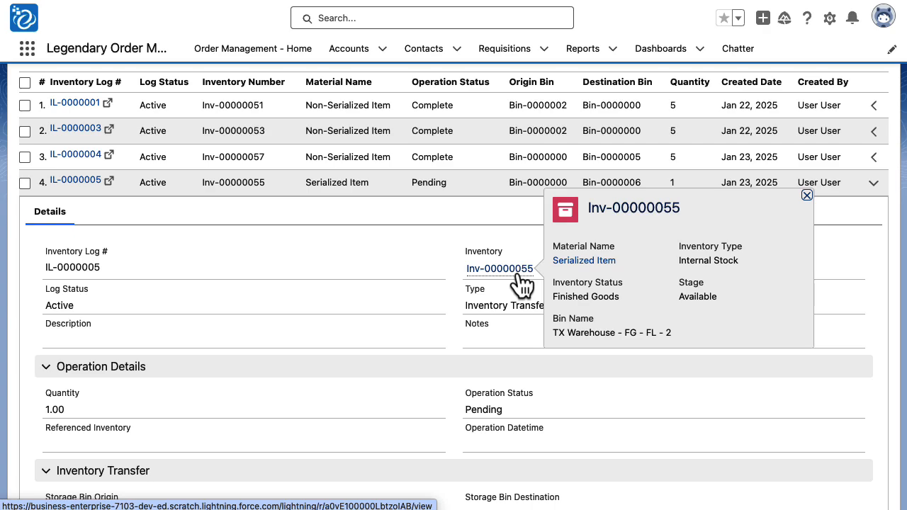
pyautogui.scroll(3, 850, 173)
pyautogui.click(886, 140)
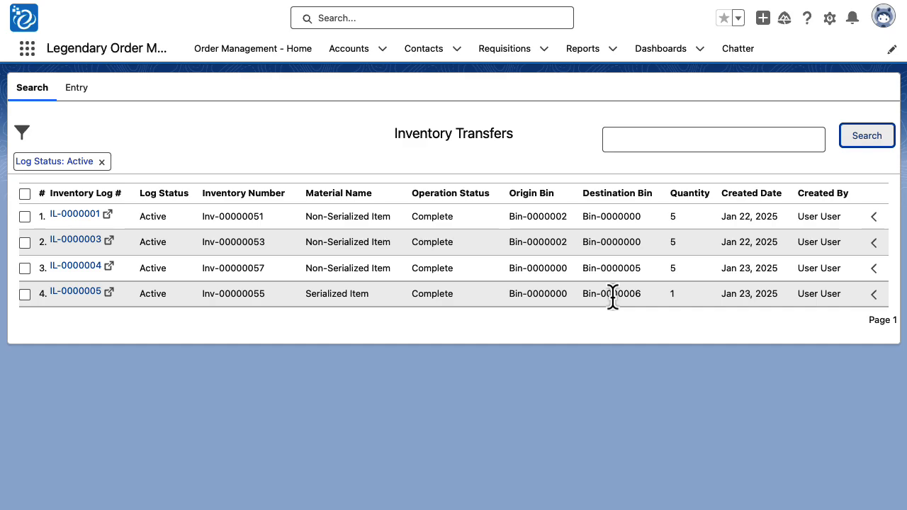
pyautogui.click(875, 297)
pyautogui.scroll(-3, 283, 243)
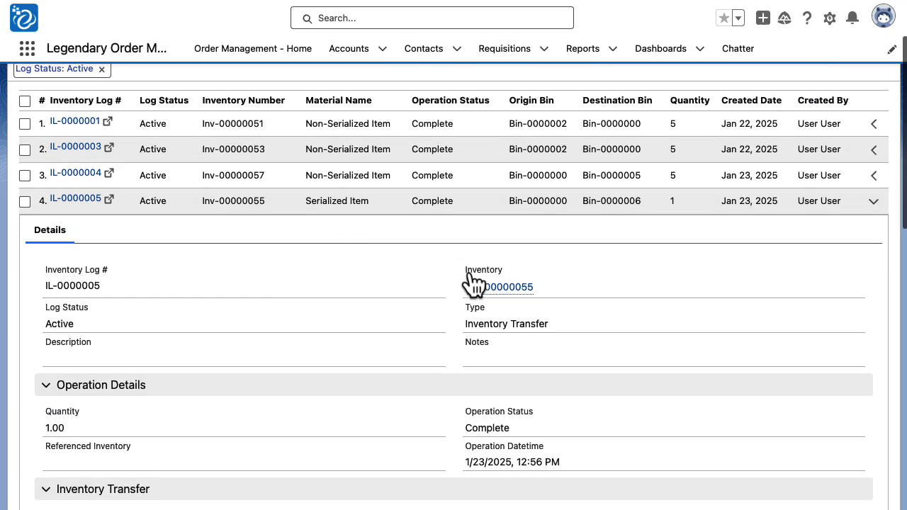
# - Open the inventory record Inv-00000055 from the log and examine the movements in its change history
pyautogui.click(507, 298)
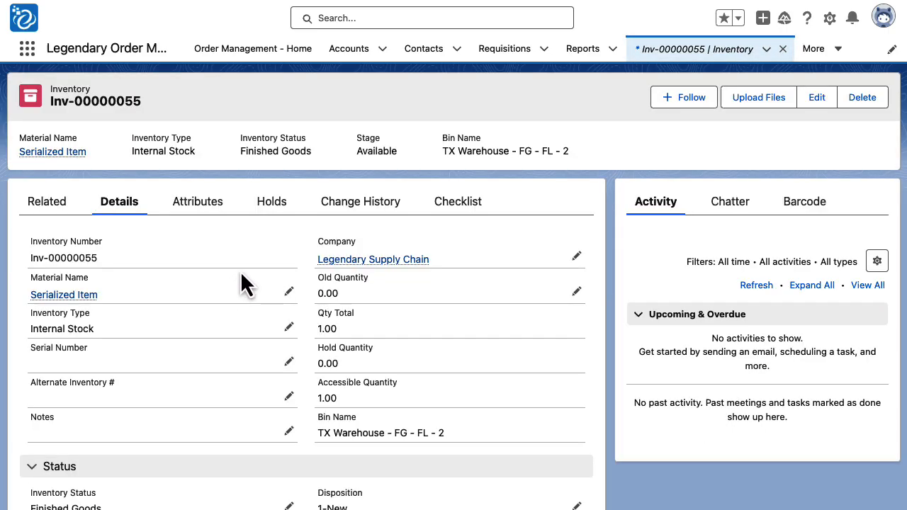
pyautogui.click(369, 210)
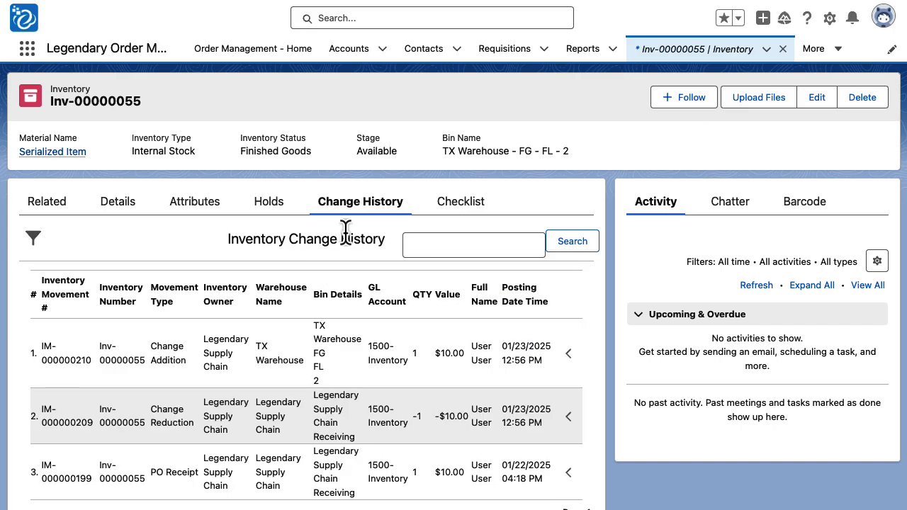
pyautogui.scroll(-1, 345, 232)
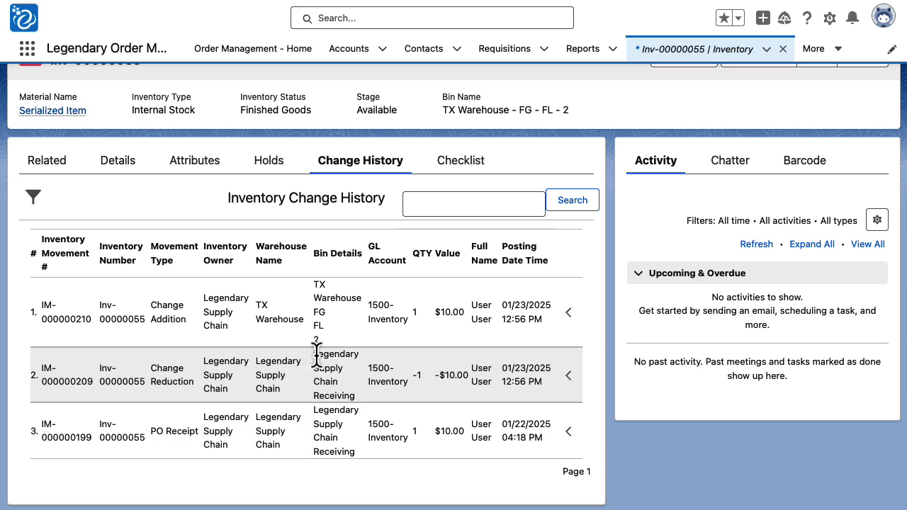
pyautogui.moveTo(316, 355); pyautogui.dragTo(365, 398)
pyautogui.click(356, 395)
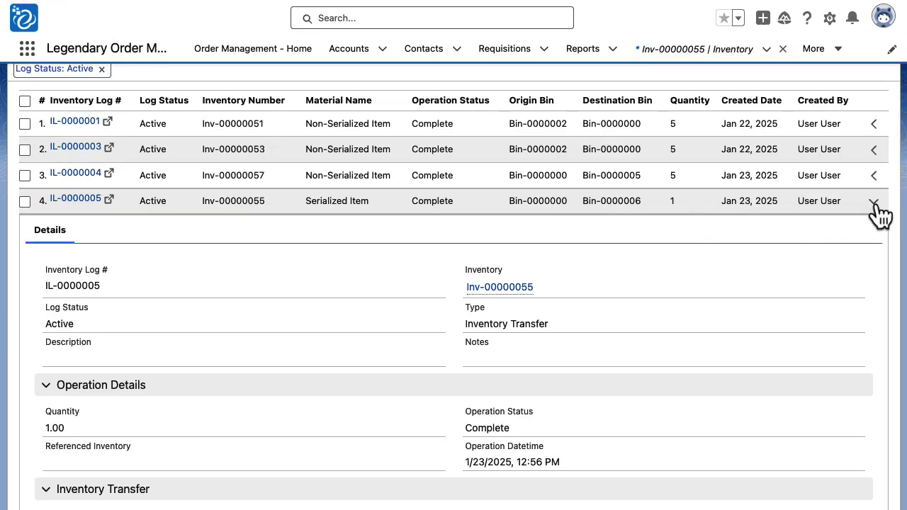
# - Return to the inventory transfers list and expand the details of log IL-0000001
pyautogui.click(874, 203)
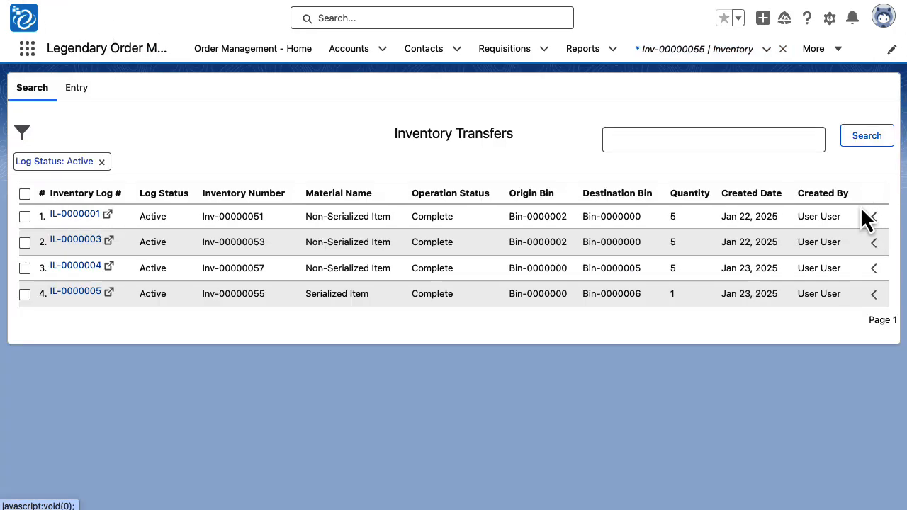